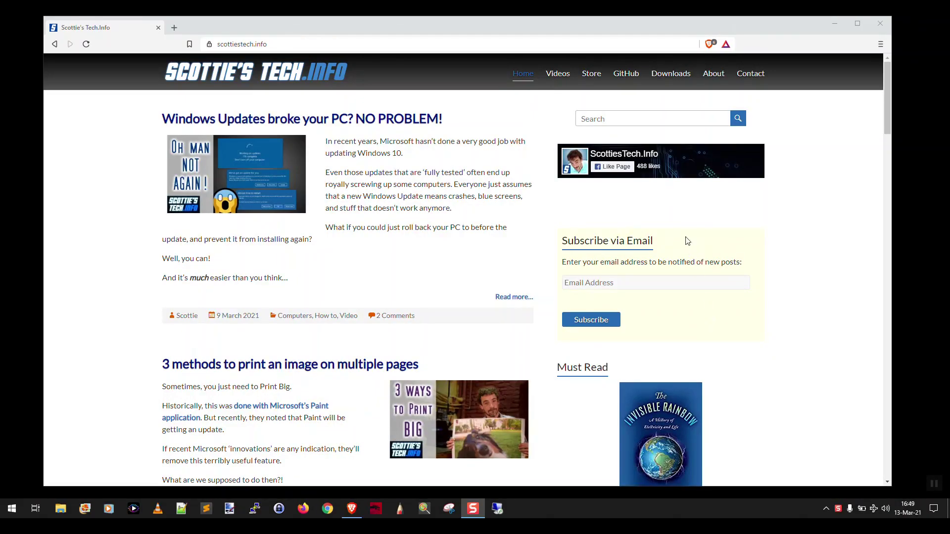
- Disable Brave Shields for Scottie's Tech.Info and grant it notification permission
{"action": "left_click", "coordinate": [305, 44]}
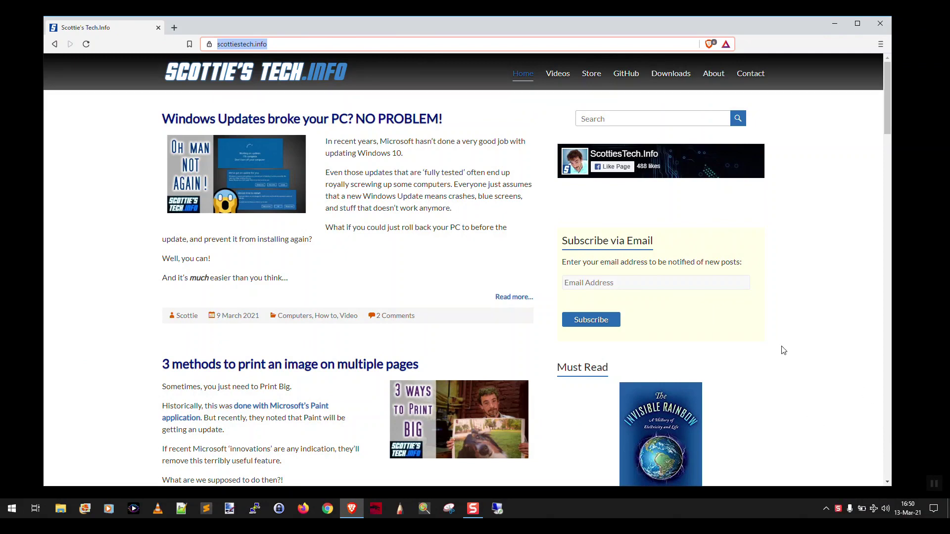
{"action": "left_click", "coordinate": [710, 45]}
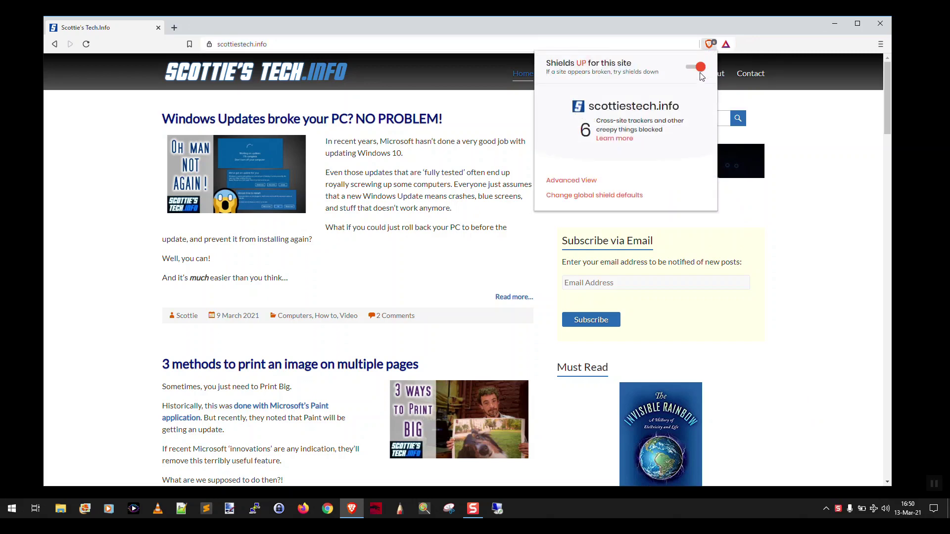
{"action": "left_click", "coordinate": [700, 69]}
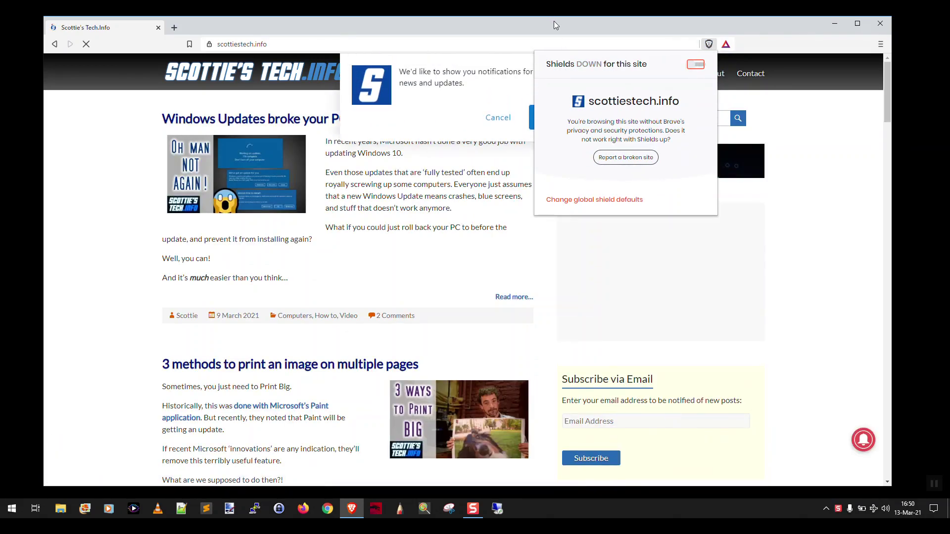
{"action": "left_click", "coordinate": [551, 25]}
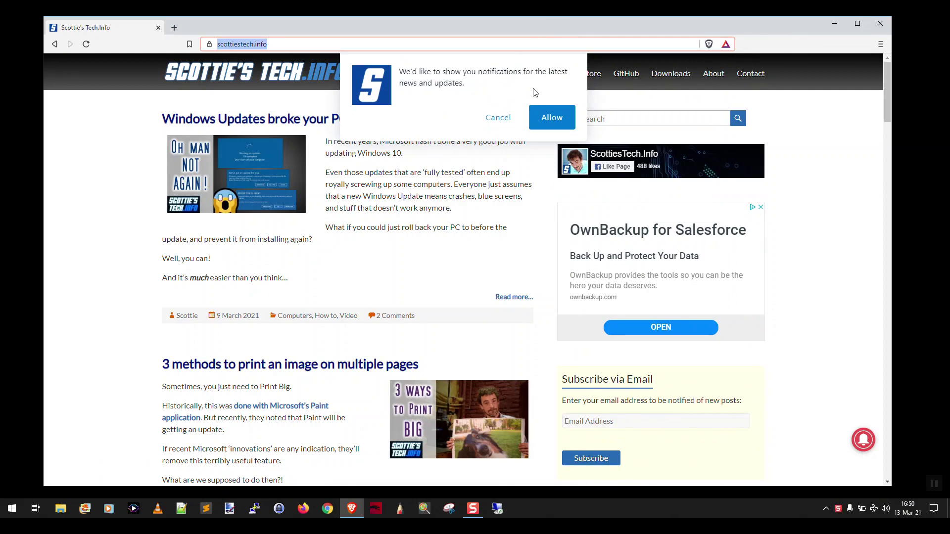
{"action": "left_click", "coordinate": [553, 121]}
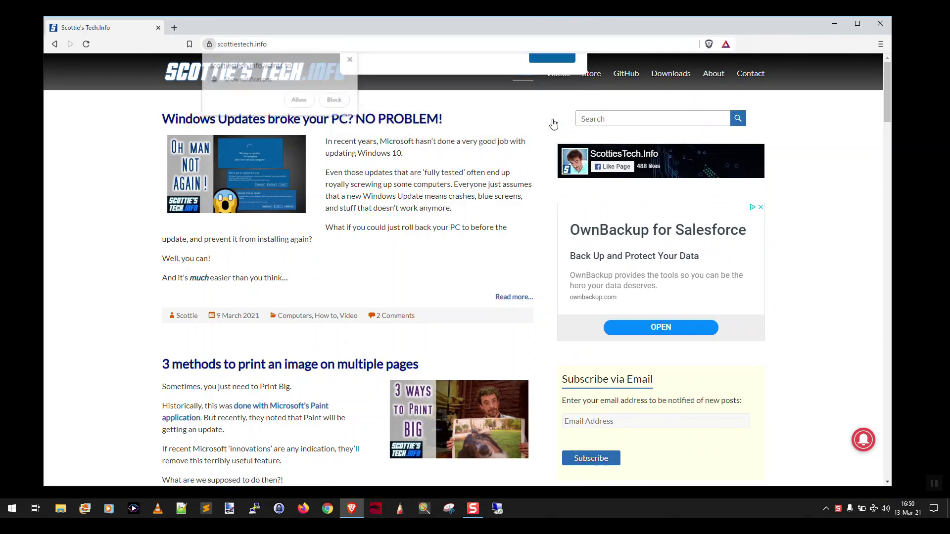
{"action": "left_click", "coordinate": [299, 101]}
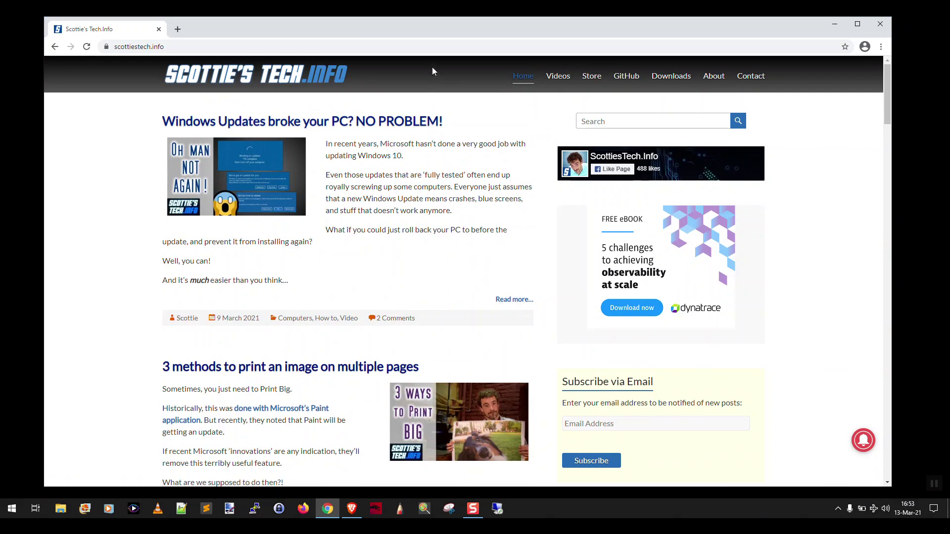
- Grant Scottie's Tech.Info notification permission in Chrome via the red bell, then return to Brave
{"action": "left_click", "coordinate": [861, 442]}
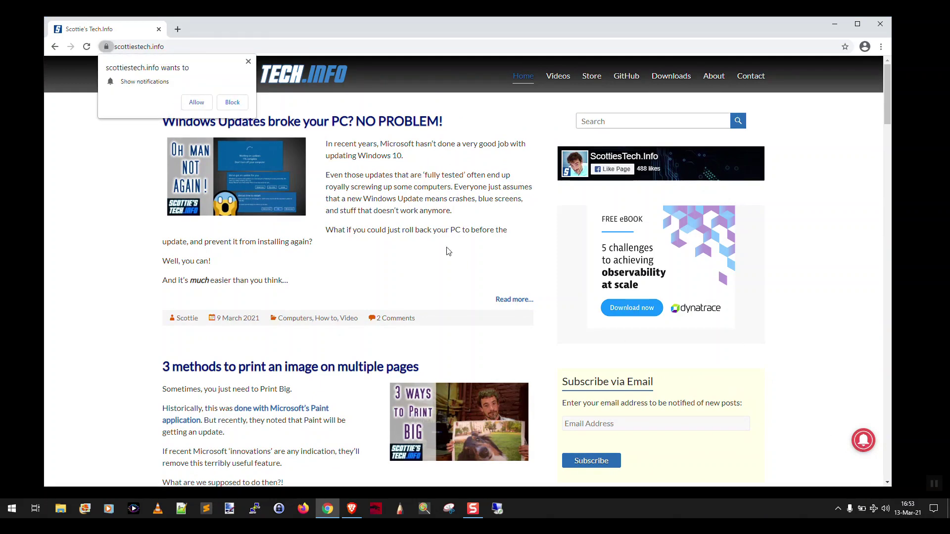
{"action": "left_click", "coordinate": [197, 104]}
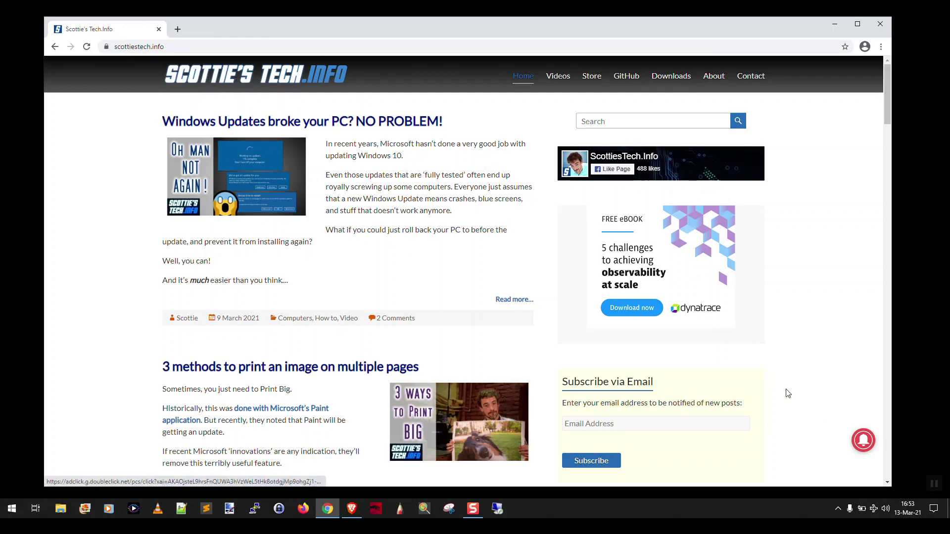
{"action": "key", "text": "alt+Tab"}
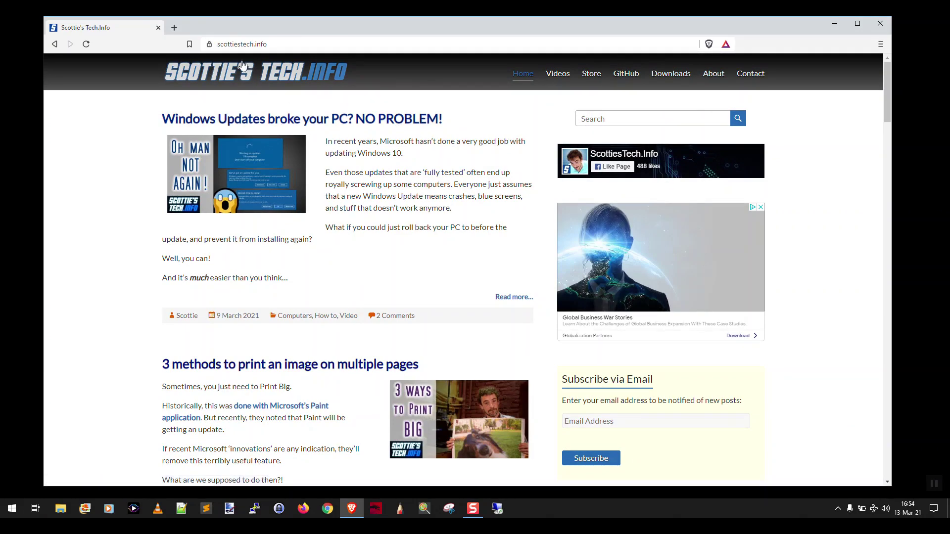
- Open the Notifications permission choices in Brave's site information panel for Scottie's Tech.Info
{"action": "left_click", "coordinate": [210, 45]}
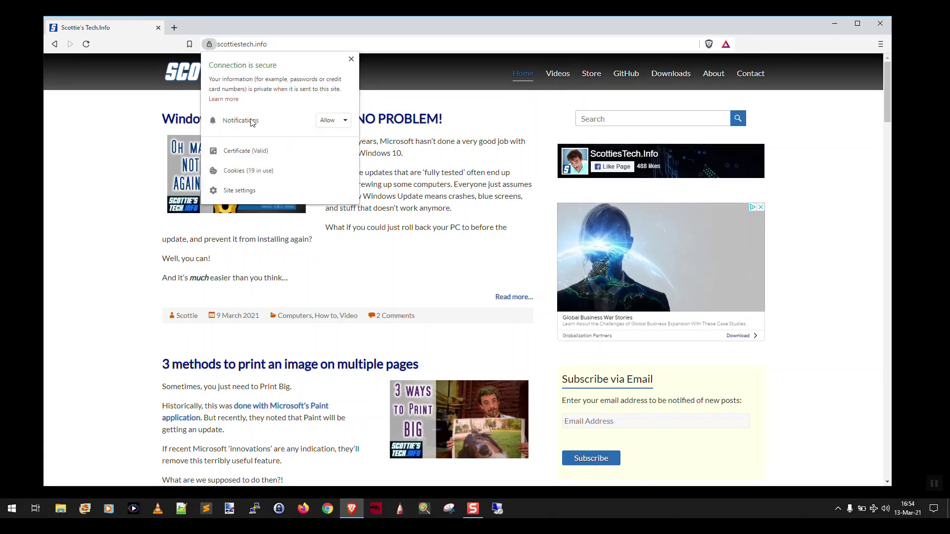
{"action": "left_click", "coordinate": [334, 121]}
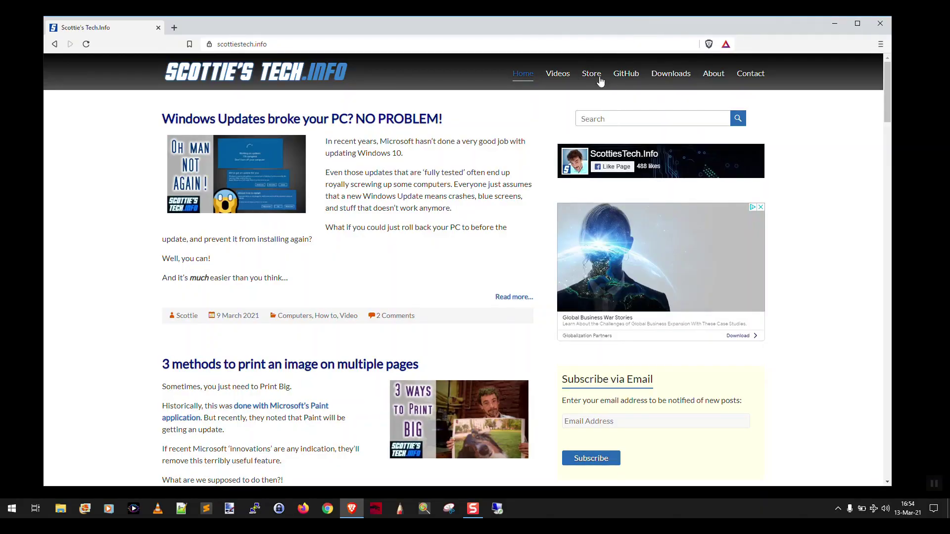
{"action": "scroll", "coordinate": [728, 342], "scroll_direction": "down", "scroll_amount": 1}
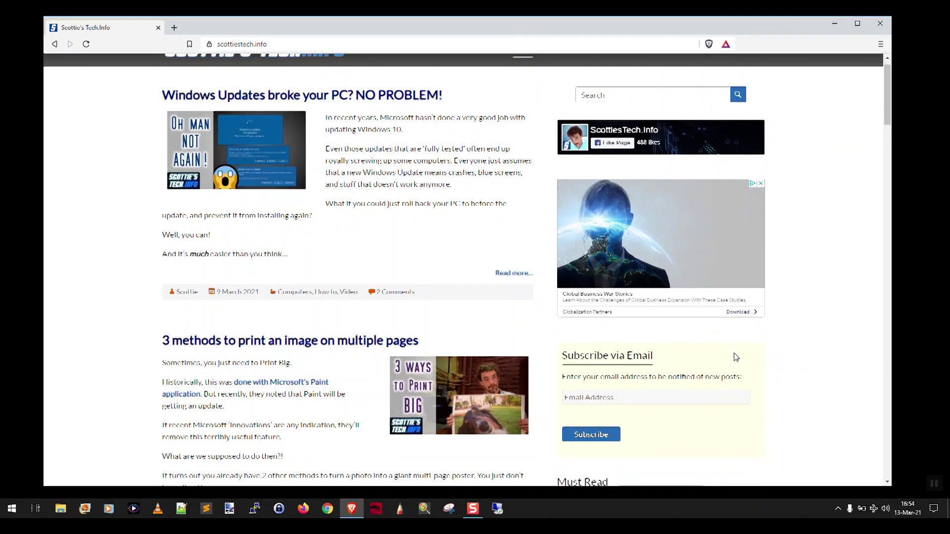
{"action": "scroll", "coordinate": [732, 350], "scroll_direction": "down", "scroll_amount": 2}
{"action": "scroll", "coordinate": [724, 338], "scroll_direction": "down", "scroll_amount": 3}
{"action": "scroll", "coordinate": [719, 330], "scroll_direction": "up", "scroll_amount": 1}
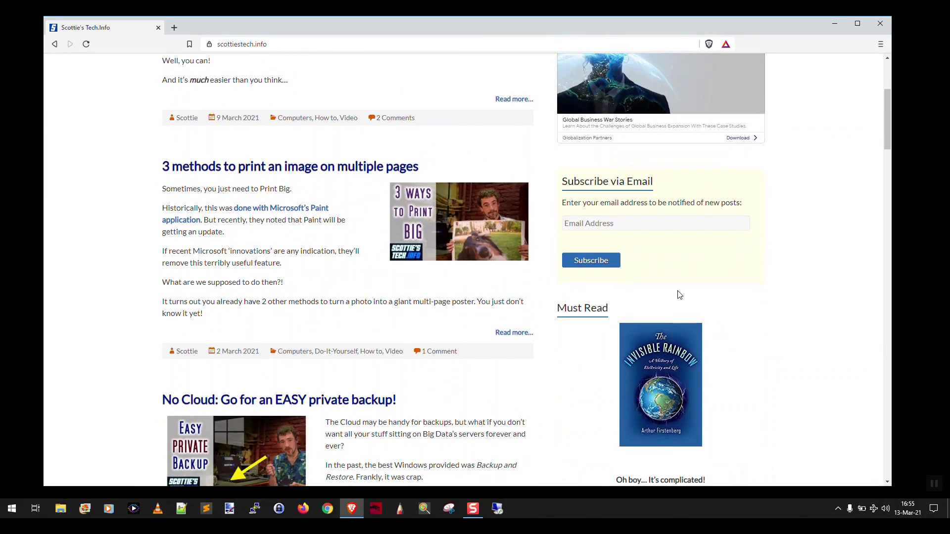
- Enter an email address in the Email Address field and submit the subscription
{"action": "left_click", "coordinate": [639, 223]}
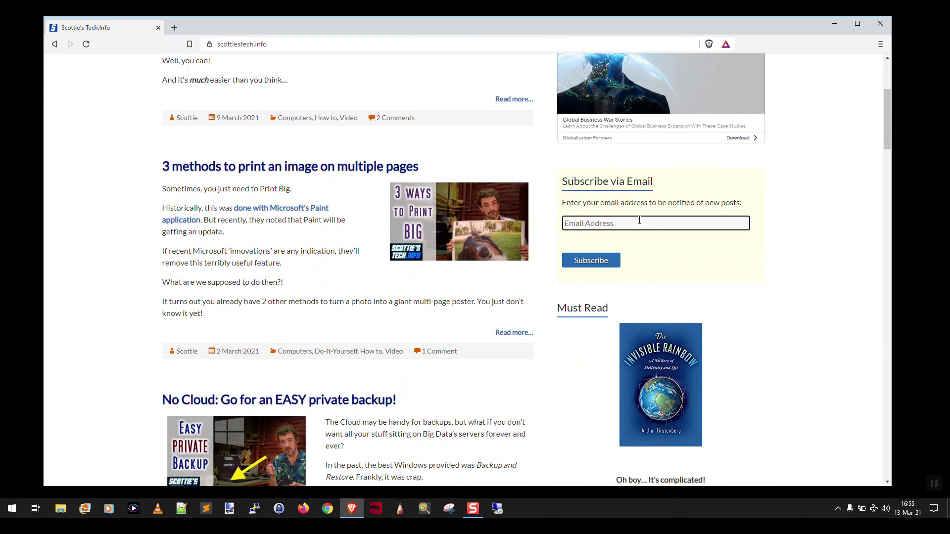
{"action": "left_click", "coordinate": [599, 265]}
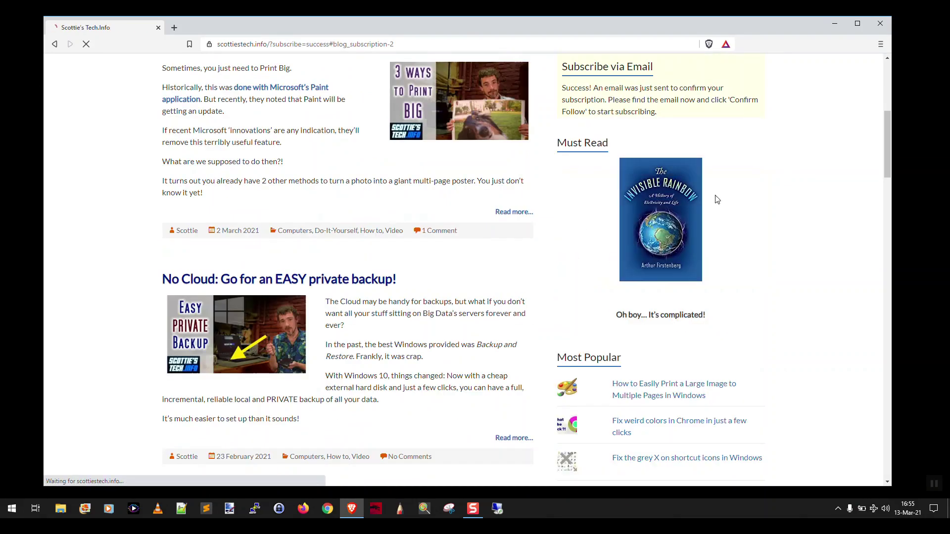
{"action": "scroll", "coordinate": [743, 202], "scroll_direction": "up", "scroll_amount": 3}
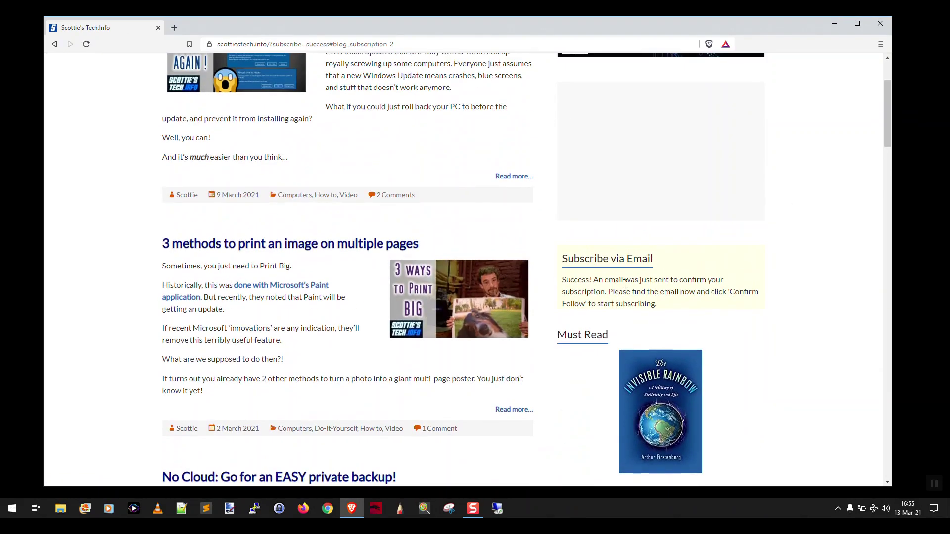